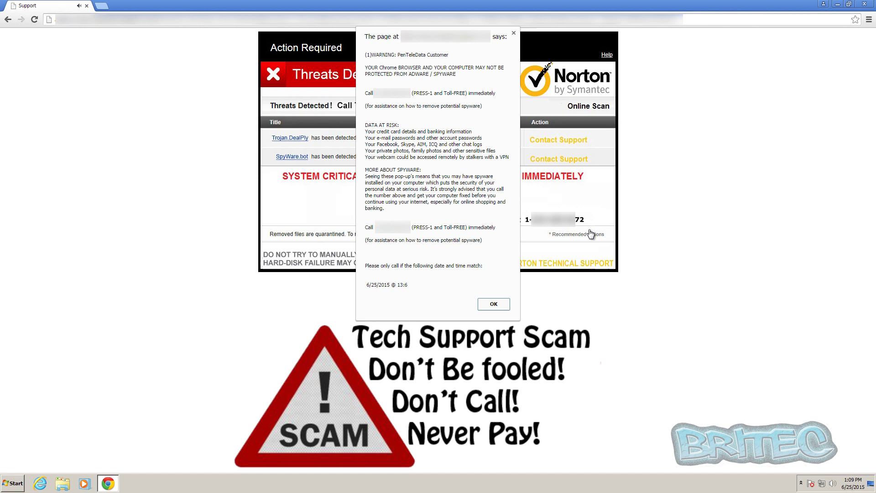
# Step: Force-close the frozen 'Support - Google Chrome' task in Task Manager, then close Task Manager
pyautogui.rightClick(397, 485)
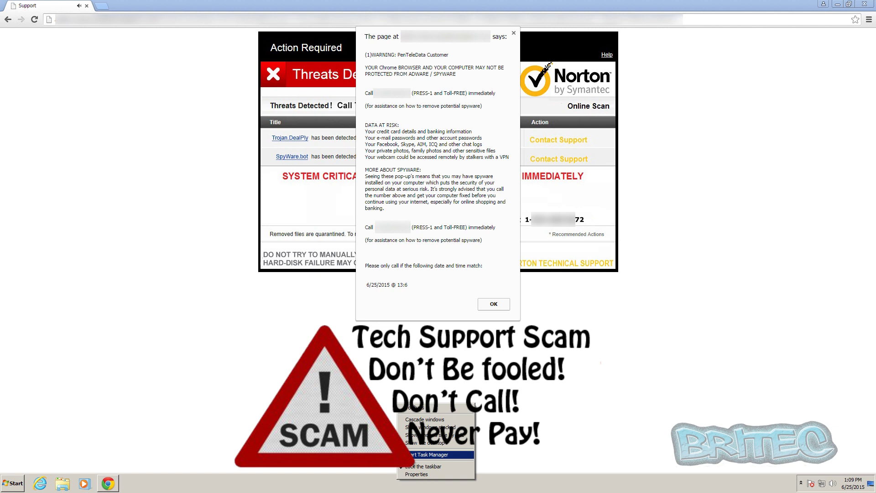
pyautogui.click(418, 455)
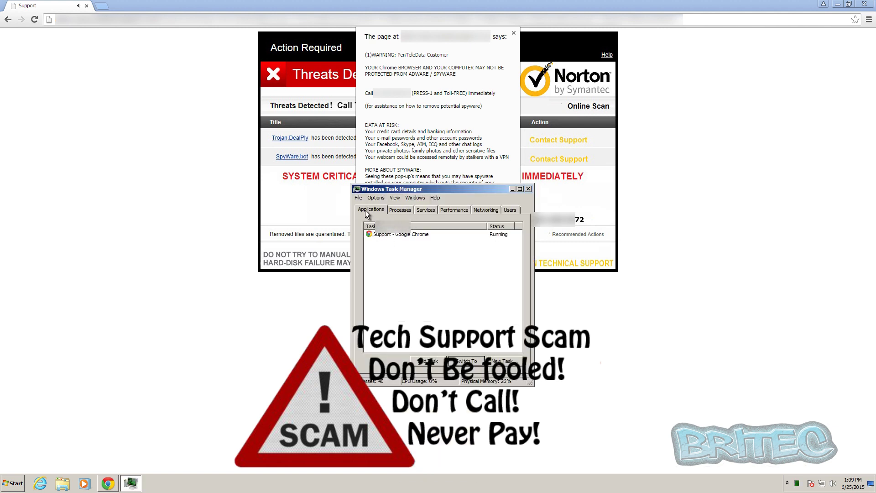
pyautogui.click(381, 235)
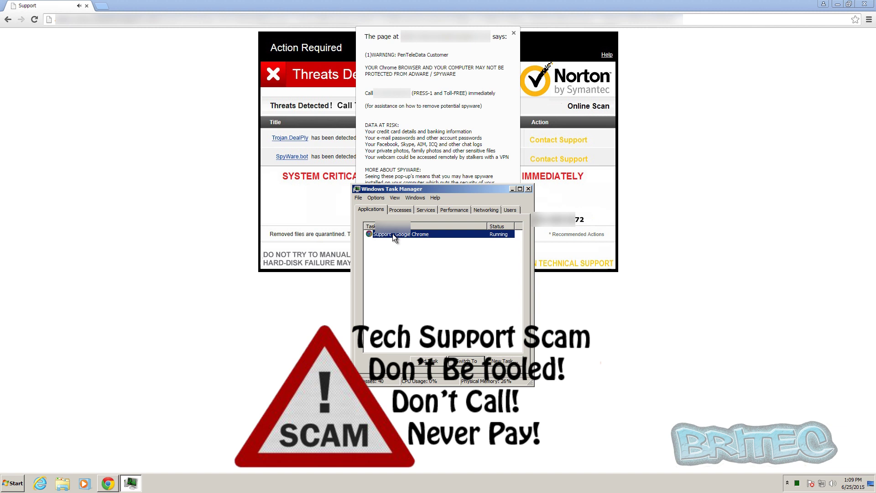
pyautogui.click(426, 365)
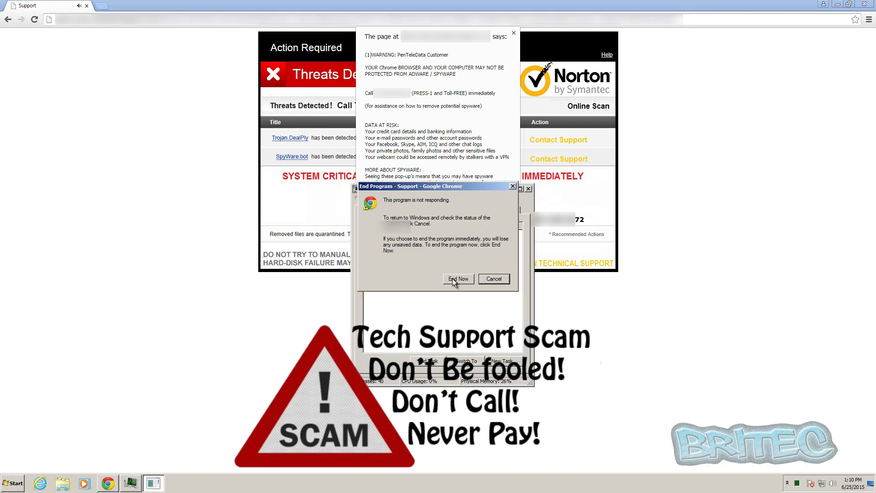
pyautogui.click(453, 279)
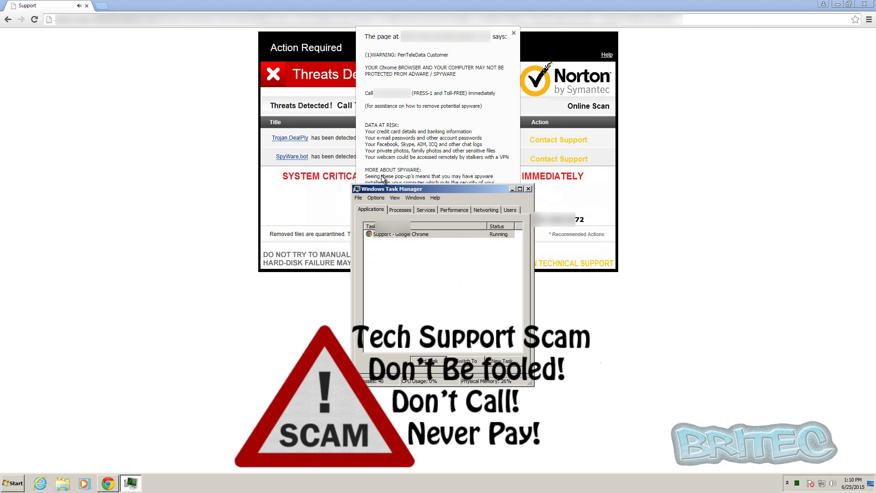
pyautogui.click(420, 180)
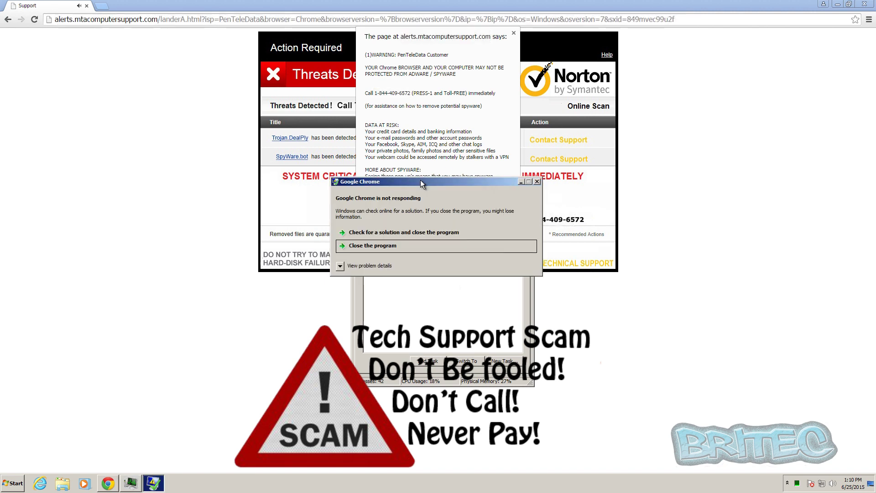
pyautogui.click(376, 243)
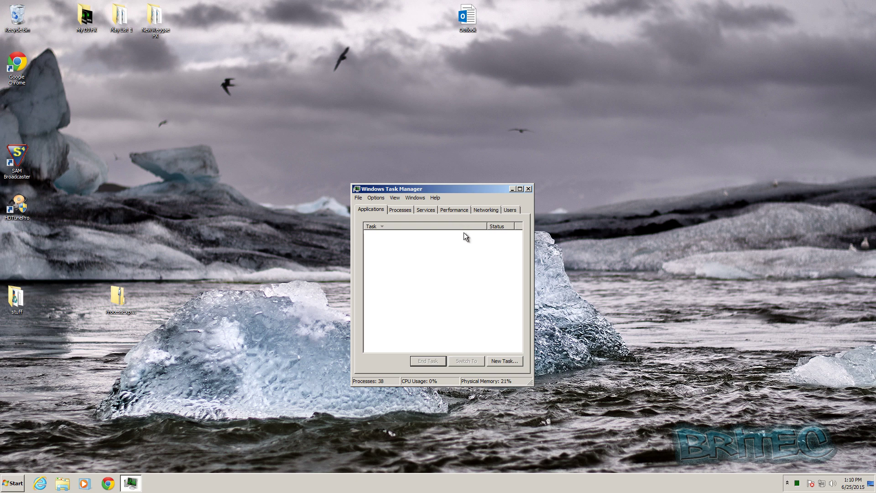
pyautogui.click(528, 188)
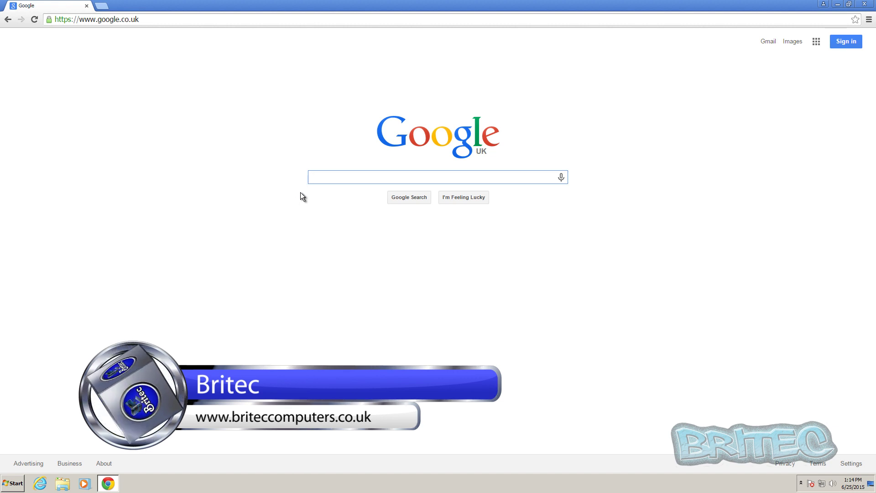
# Step: Search Google for adwcleaner and download AdwCleaner.exe 4.2.0.7 from Bleeping Computer
pyautogui.click(325, 181)
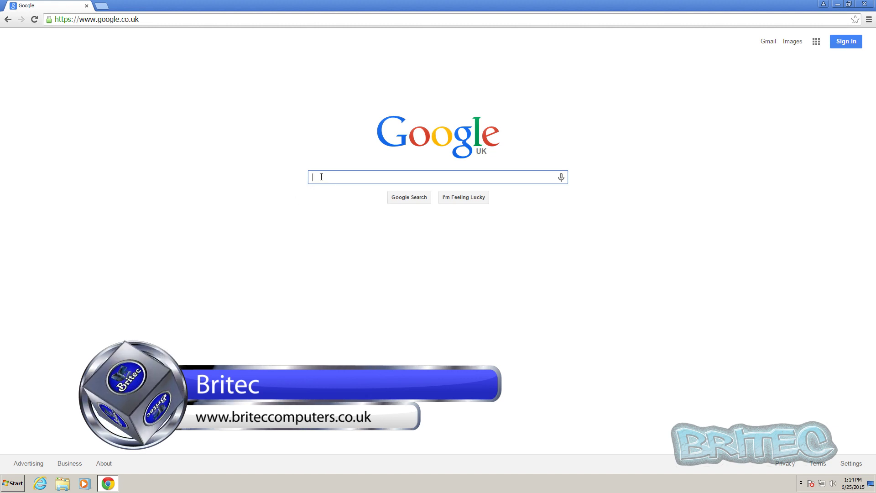
pyautogui.write('ad')
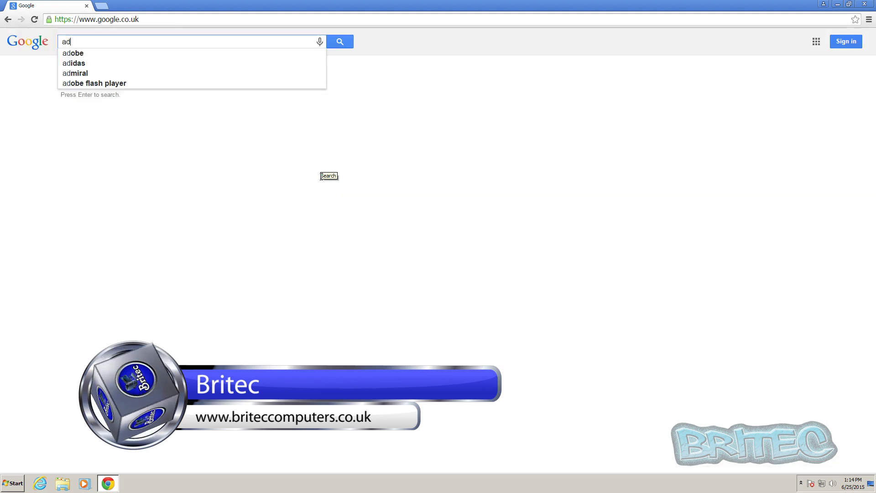
pyautogui.write('wcleaner')
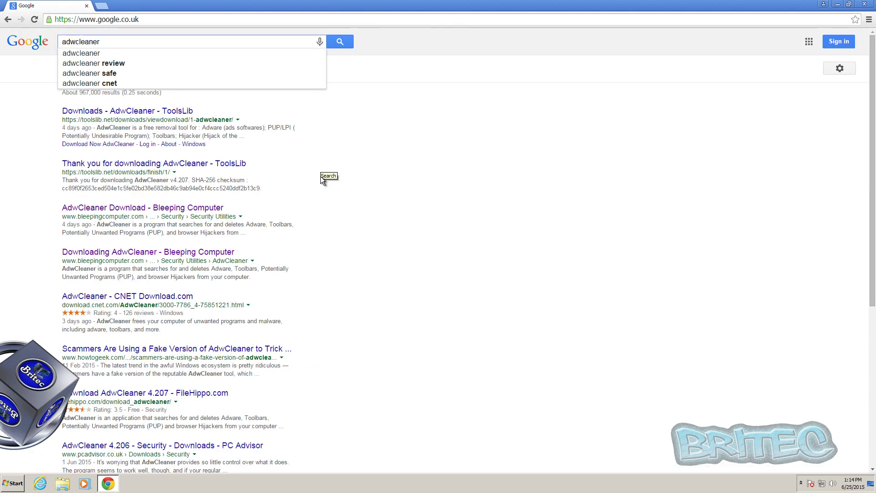
pyautogui.press('Return')
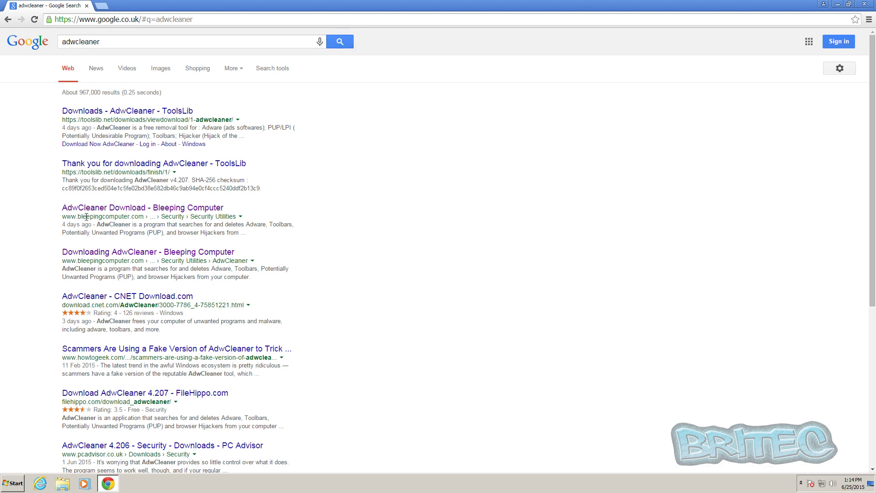
pyautogui.click(131, 209)
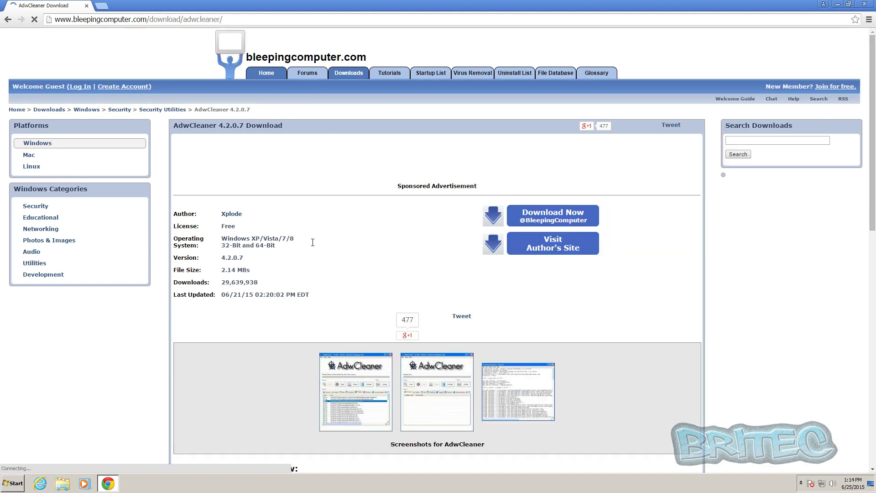
pyautogui.click(555, 221)
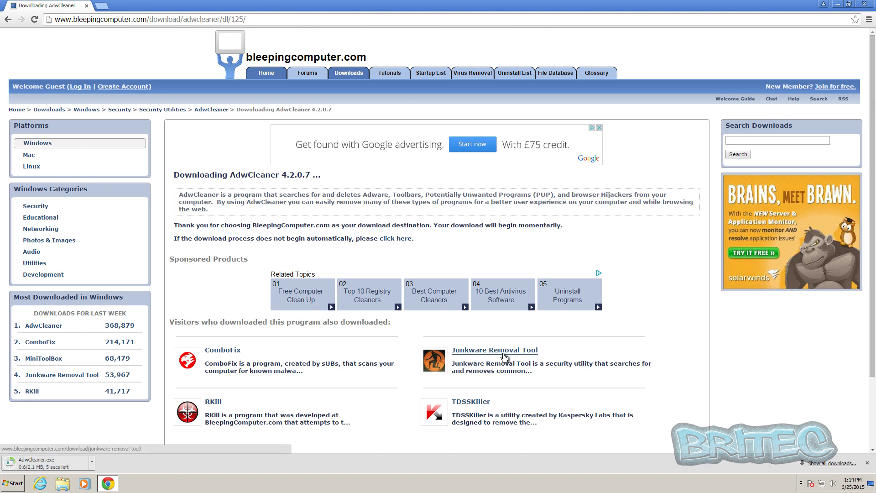
pyautogui.click(41, 469)
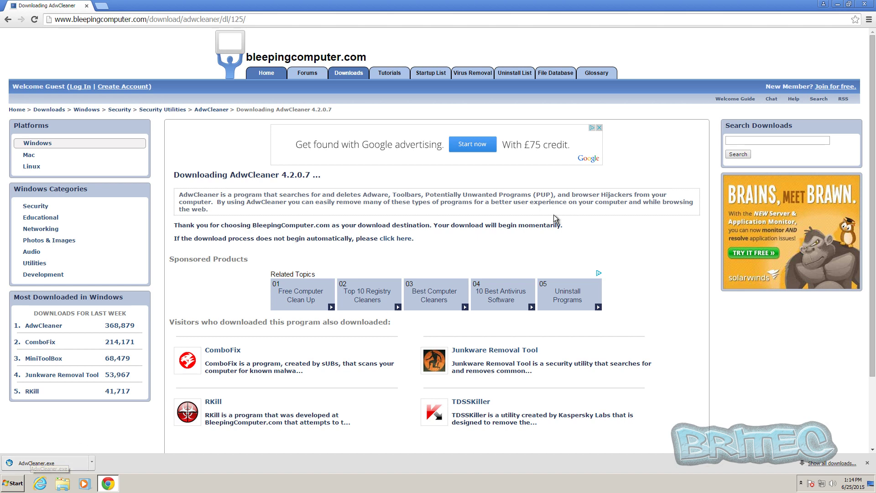
# Step: Place AdwCleaner.exe in the middle of the desktop and launch it with administrator approval
pyautogui.click(849, 4)
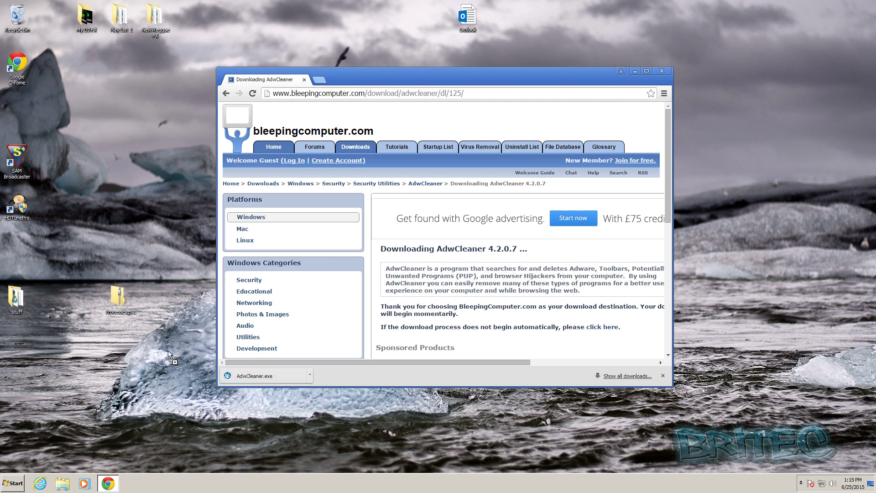
pyautogui.moveTo(168, 351); pyautogui.dragTo(168, 351)
pyautogui.click(635, 71)
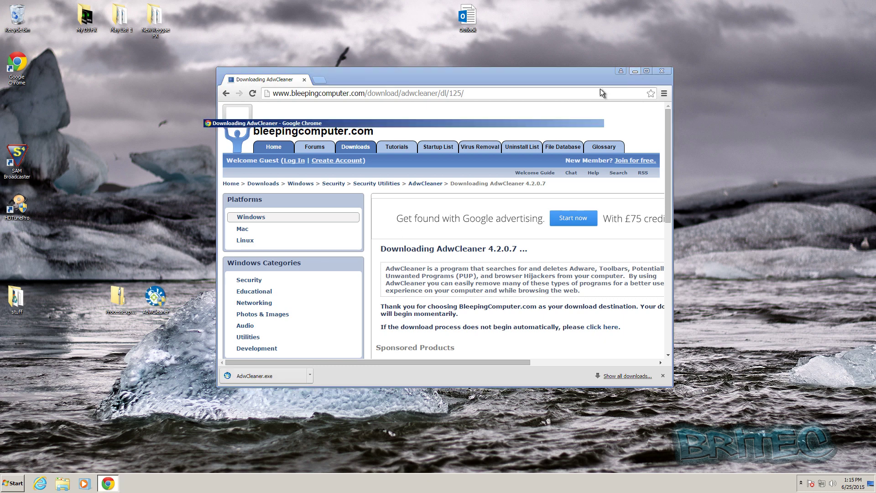
pyautogui.moveTo(370, 173); pyautogui.dragTo(371, 174)
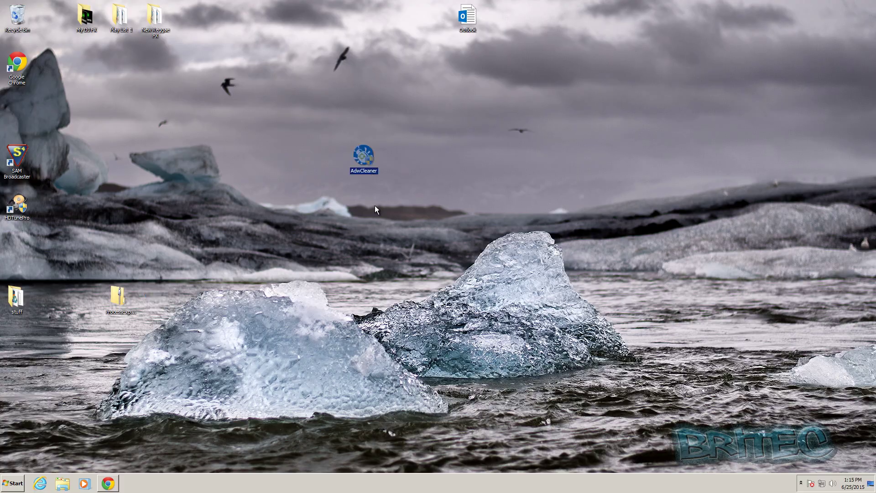
pyautogui.doubleClick(368, 159)
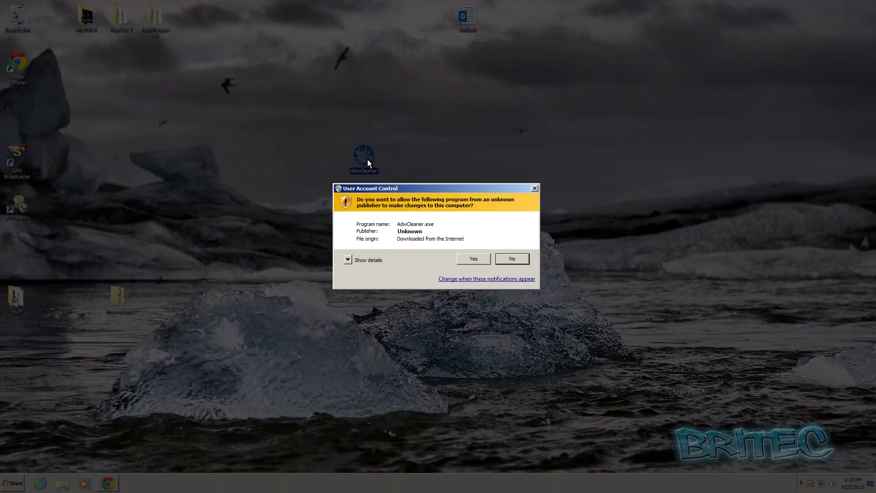
pyautogui.click(474, 258)
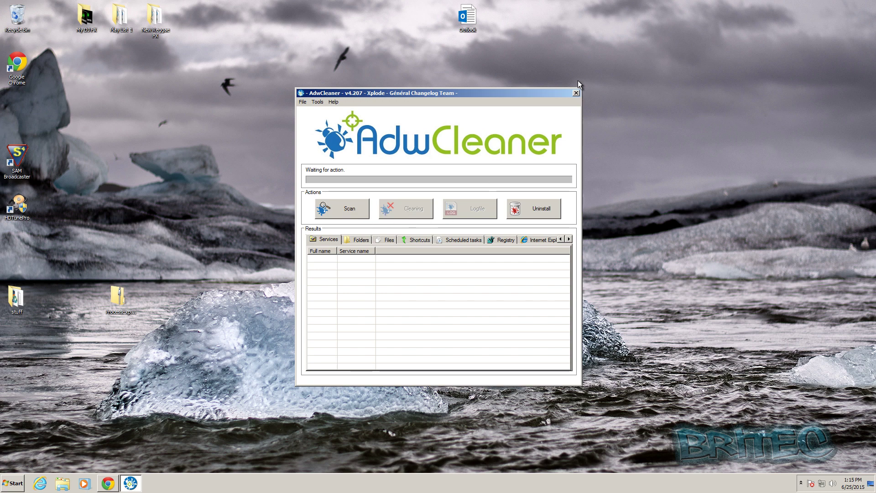
# Step: Close AdwCleaner and bring the Chrome window back, maximized
pyautogui.click(576, 93)
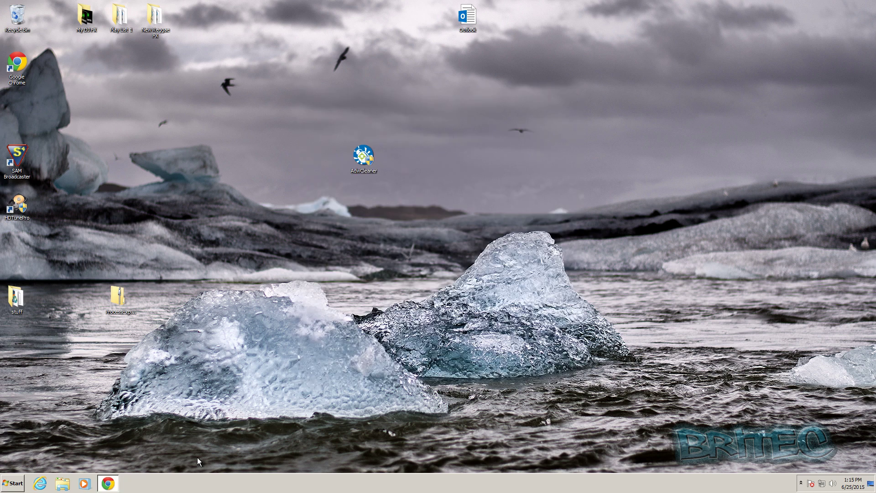
pyautogui.click(110, 484)
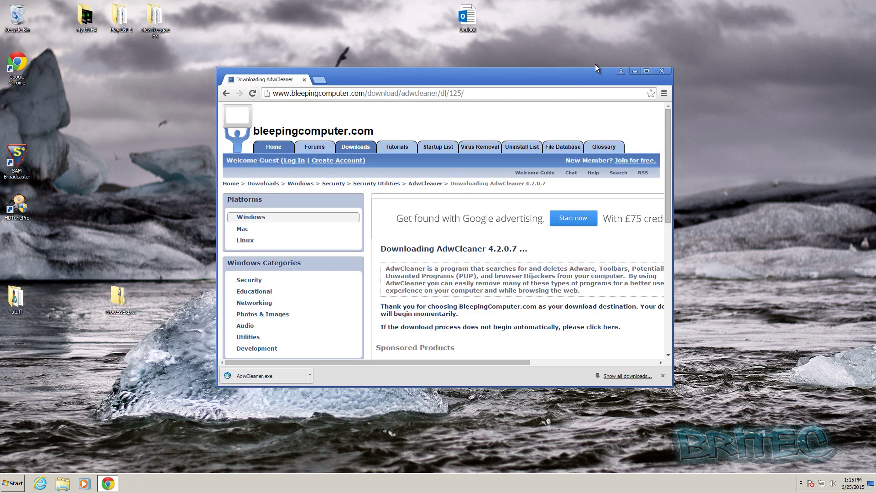
pyautogui.moveTo(645, 71); pyautogui.dragTo(428, 3)
pyautogui.press('super+Up')
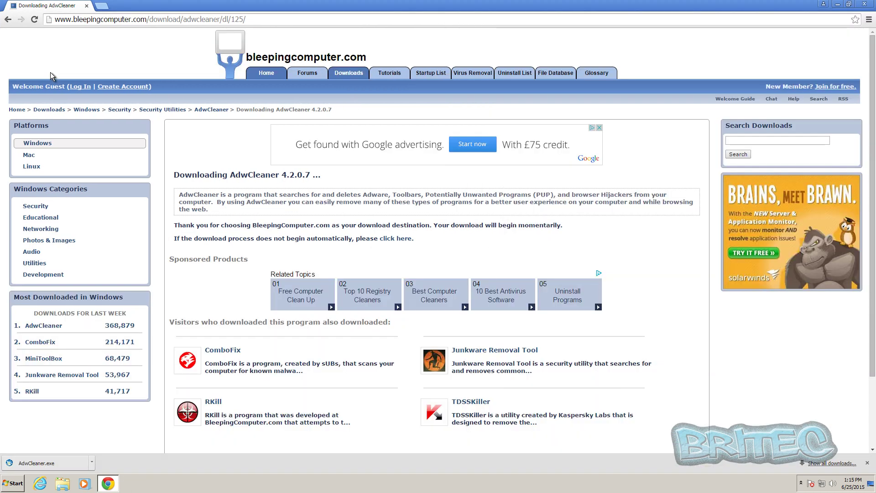
# Step: Go back to Google, search malwarebytes, and download the free Malwarebytes Anti-Malware installer
pyautogui.click(7, 22)
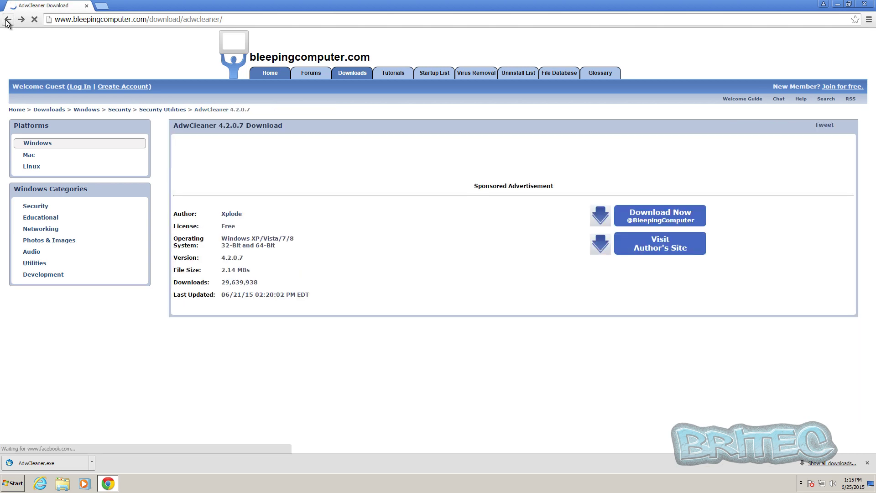
pyautogui.click(8, 20)
pyautogui.click(116, 42)
pyautogui.doubleClick(116, 42)
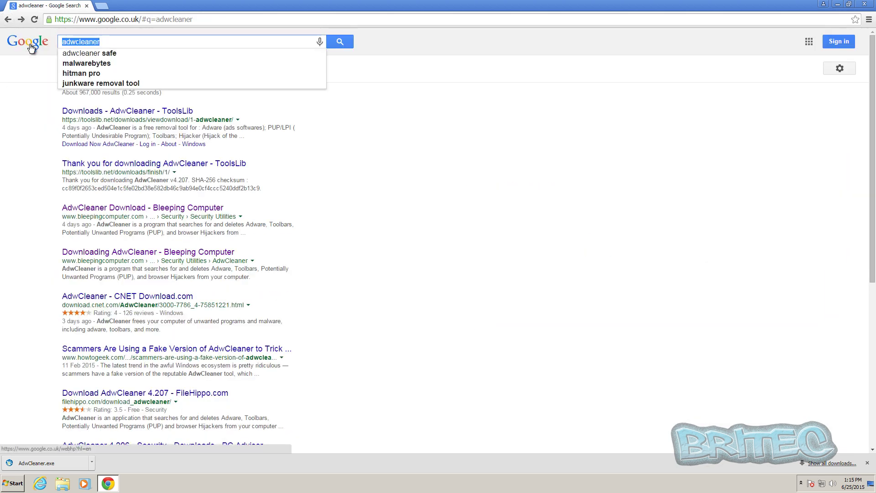
pyautogui.click(94, 63)
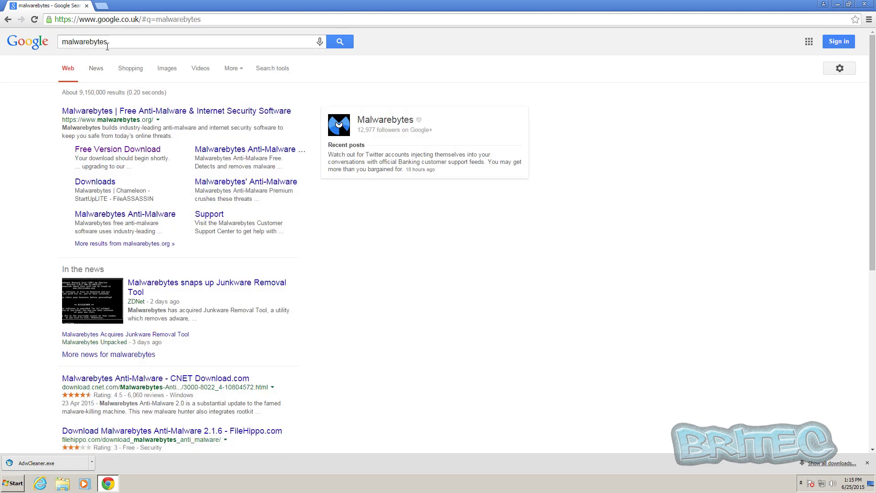
pyautogui.click(88, 150)
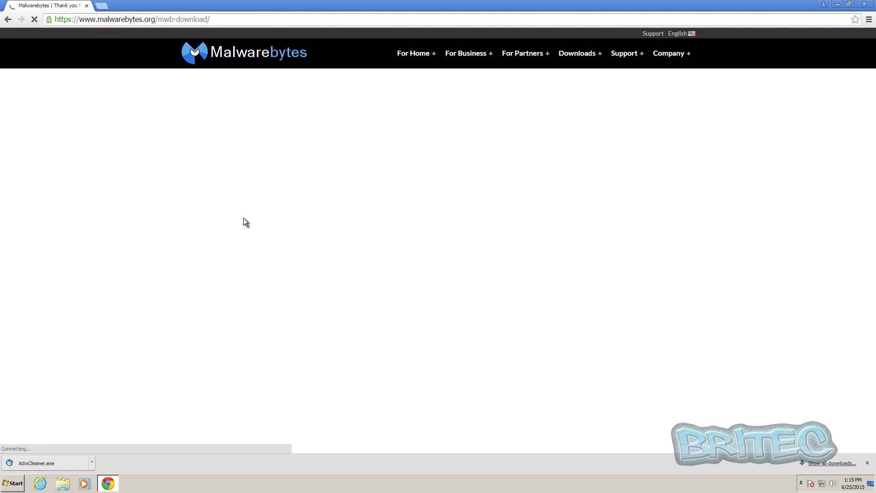
pyautogui.click(430, 176)
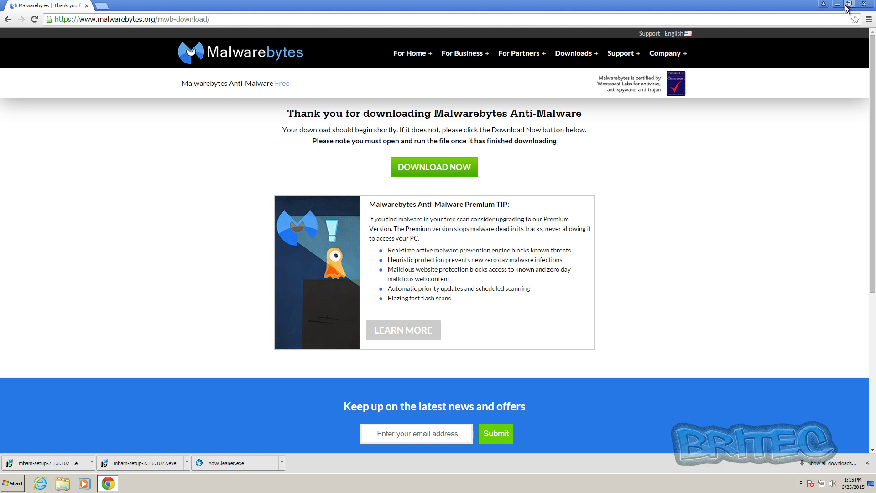
# Step: Open the Extensions page in a new tab, showing only Google Docs, Sheets and Slides enabled
pyautogui.click(868, 20)
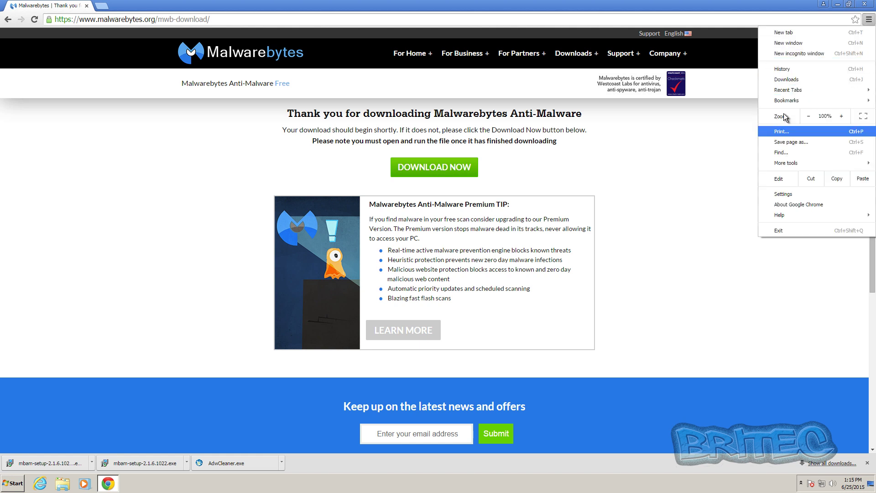
pyautogui.click(868, 20)
pyautogui.click(868, 20)
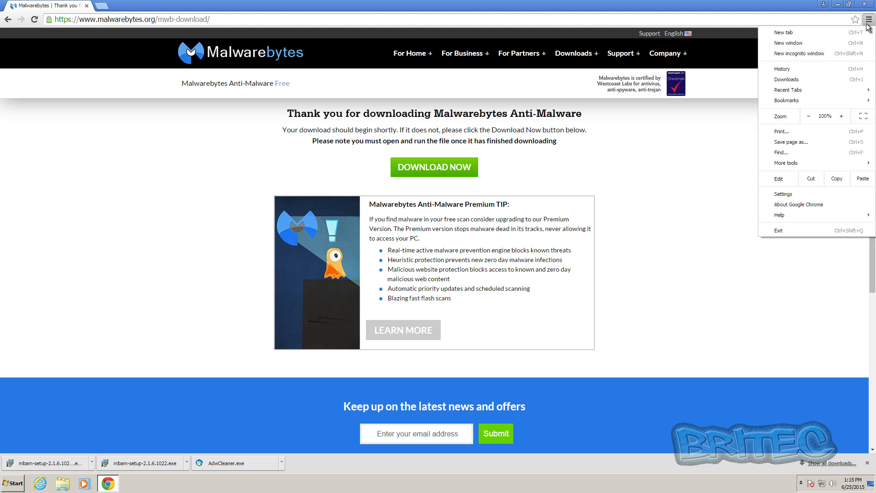
pyautogui.moveTo(794, 167)
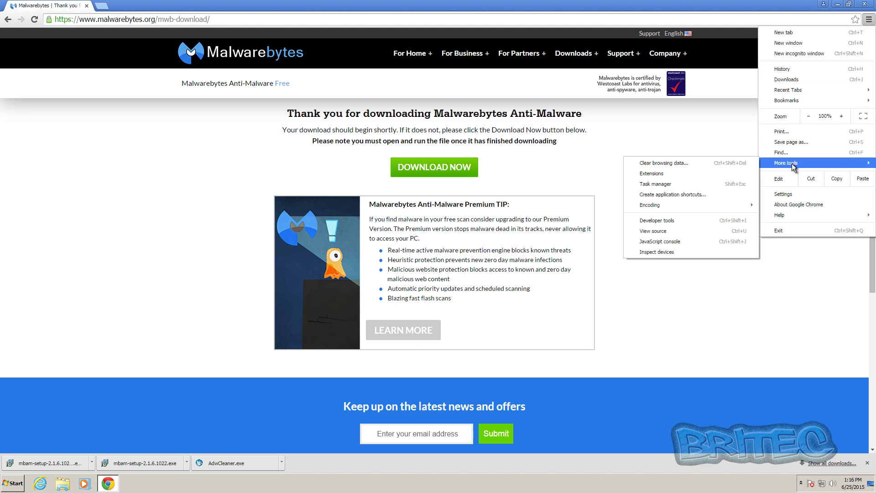
pyautogui.click(645, 178)
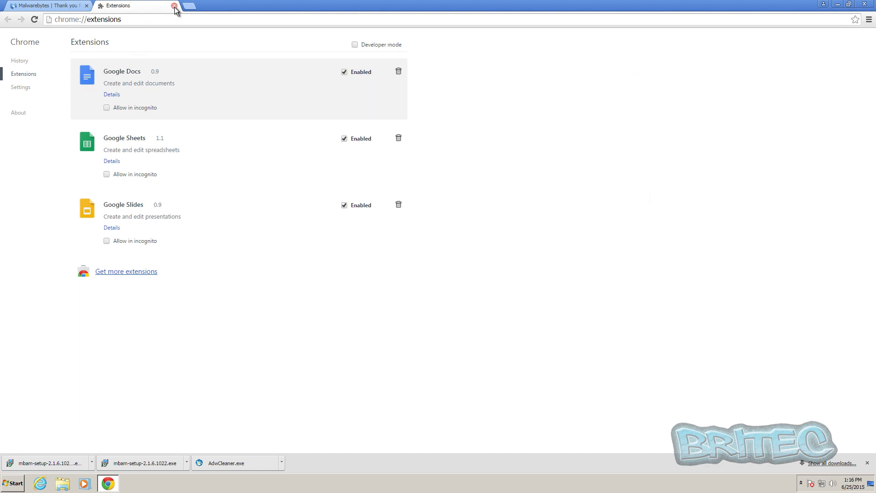
pyautogui.click(869, 20)
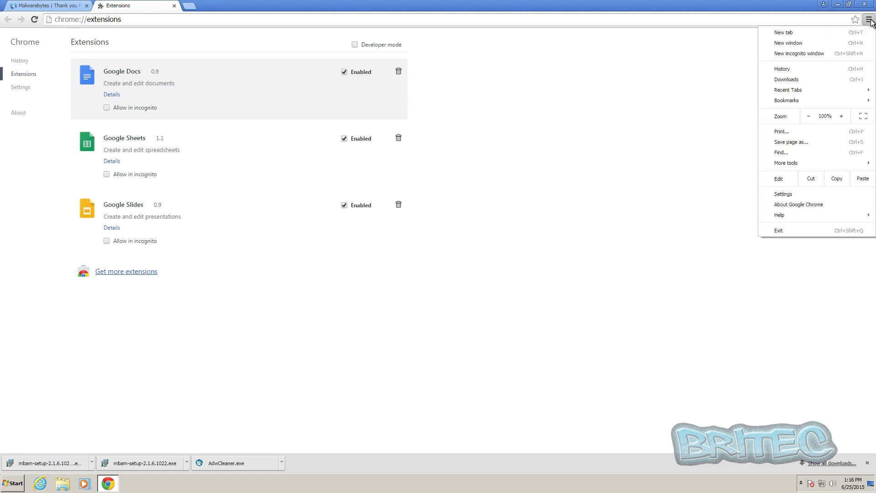
pyautogui.click(870, 21)
pyautogui.click(869, 20)
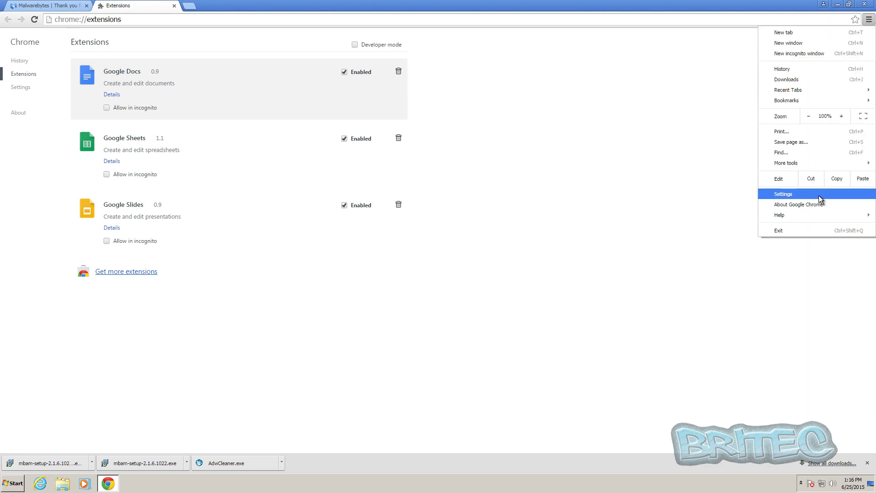
# Step: Reset Chrome settings to their defaults without reporting current settings to Google
pyautogui.click(771, 196)
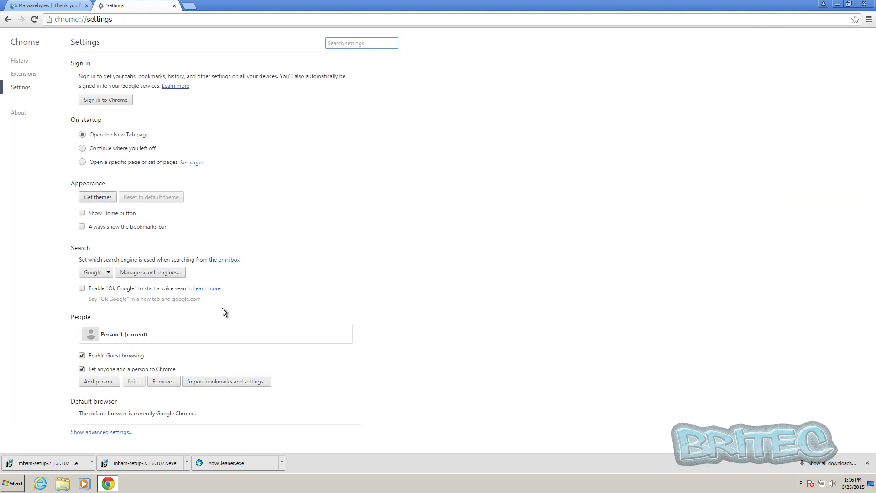
pyautogui.click(90, 433)
pyautogui.scroll(-4, 277, 384)
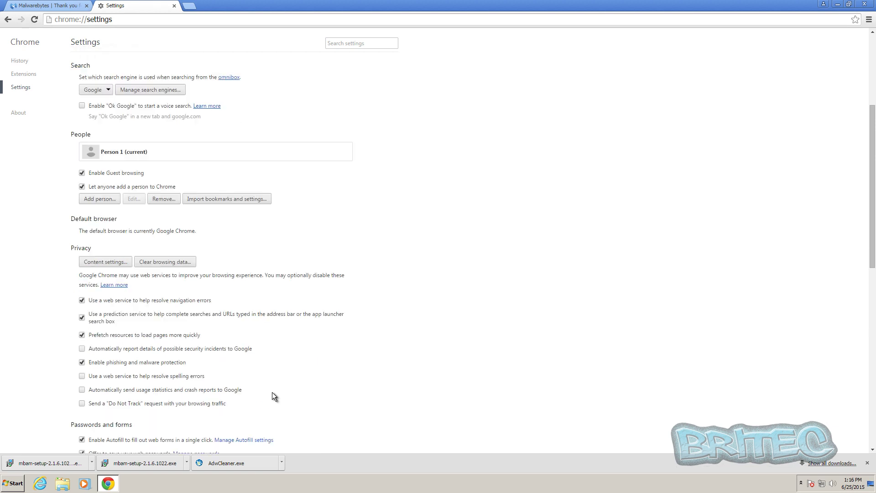
pyautogui.scroll(-10, 272, 394)
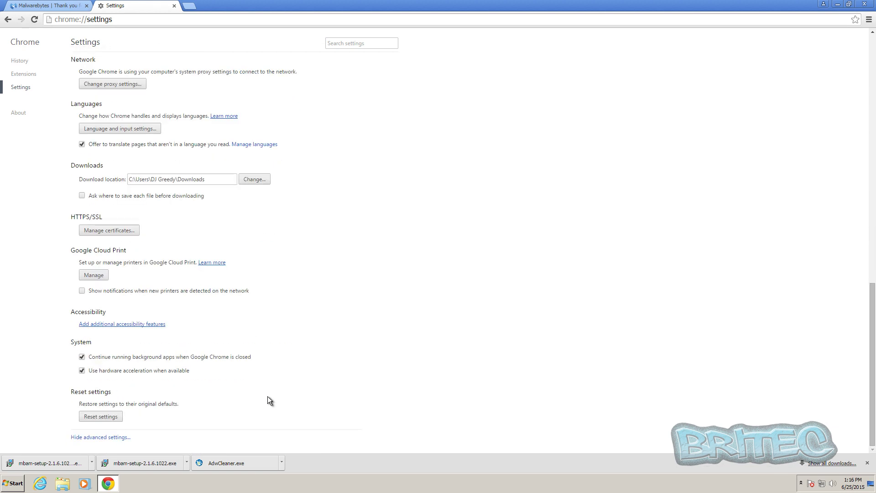
pyautogui.click(101, 416)
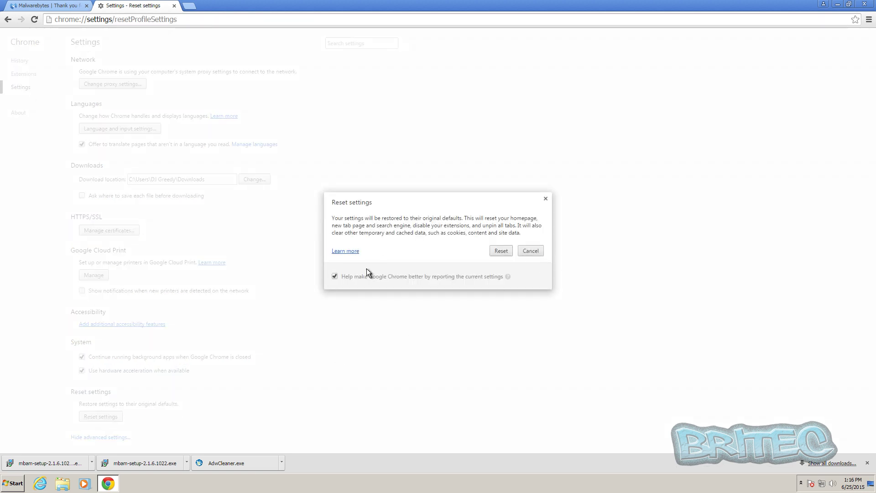
pyautogui.click(334, 276)
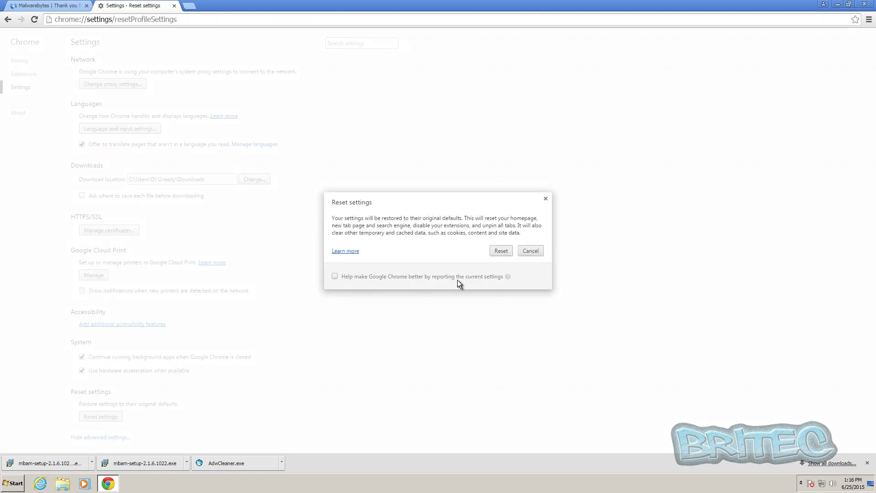
pyautogui.click(501, 251)
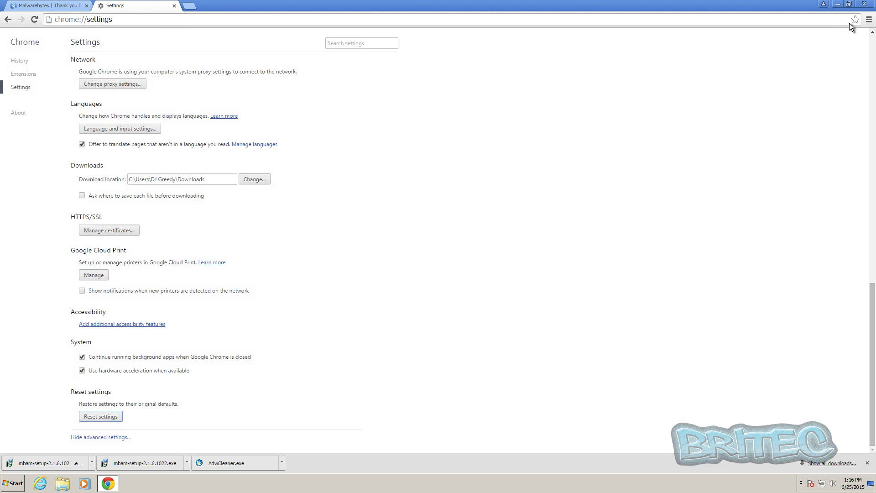
# Step: Close the Chrome window to return to the desktop
pyautogui.click(864, 5)
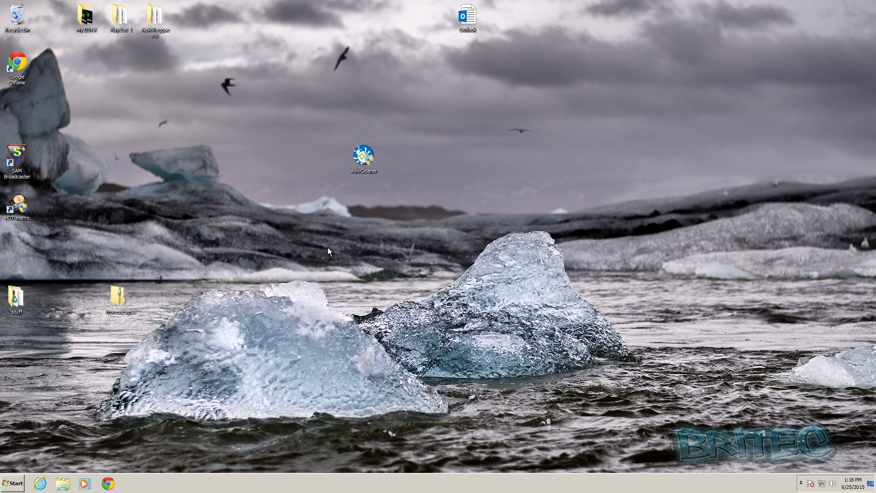